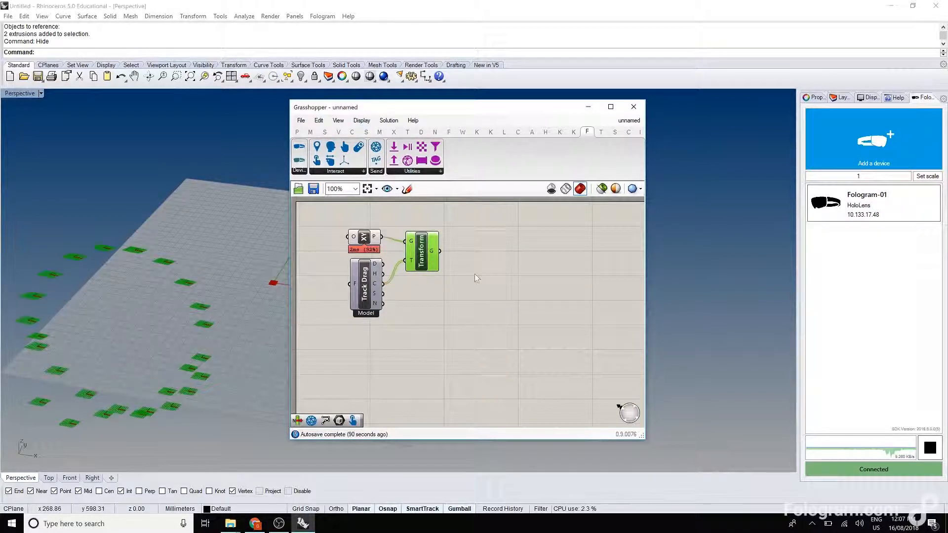
# Add a Nurbs Curve component and connect the Transform component's geometry output to its vertices input.
pyautogui.doubleClick(469, 286)
pyautogui.write('curve')
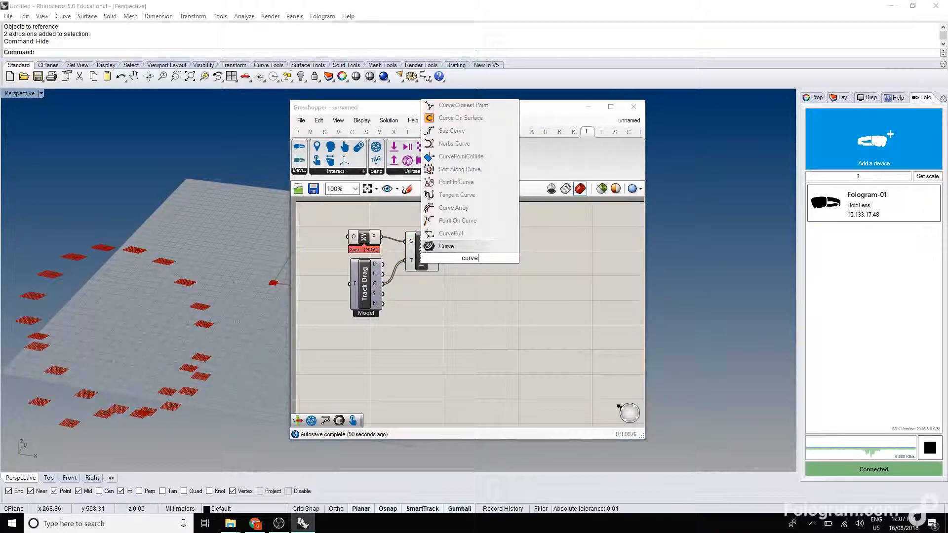
pyautogui.click(455, 143)
pyautogui.moveTo(448, 253); pyautogui.dragTo(454, 250)
# Turn off the preview of the Transform component so only the Nurbs curve is drawn in the viewport.
pyautogui.click(422, 247)
pyautogui.rightClick(450, 207)
pyautogui.click(477, 229)
pyautogui.click(464, 213)
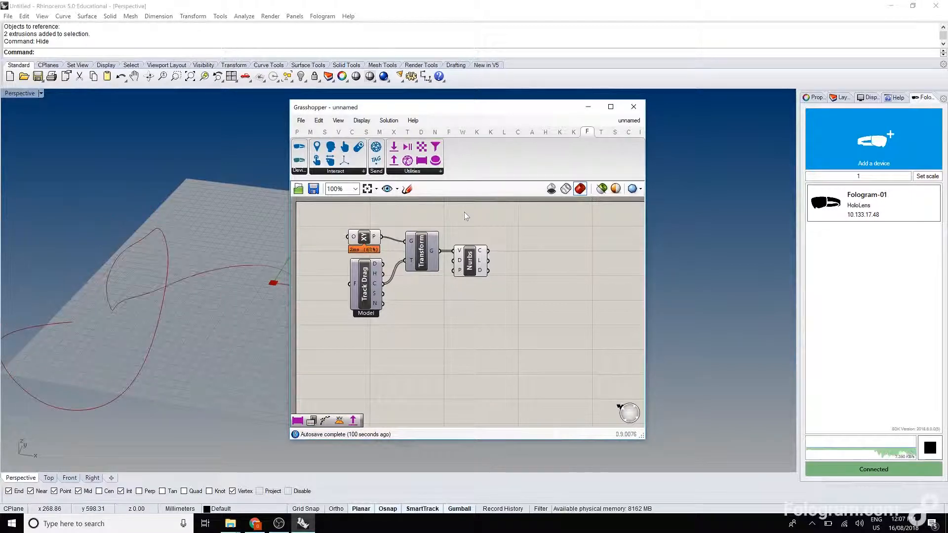
pyautogui.moveTo(176, 271)
pyautogui.mouseDown(button='right')
pyautogui.moveTo(178, 248)
pyautogui.moveTo(156, 264)
pyautogui.moveTo(168, 274)
pyautogui.mouseUp(button='right')
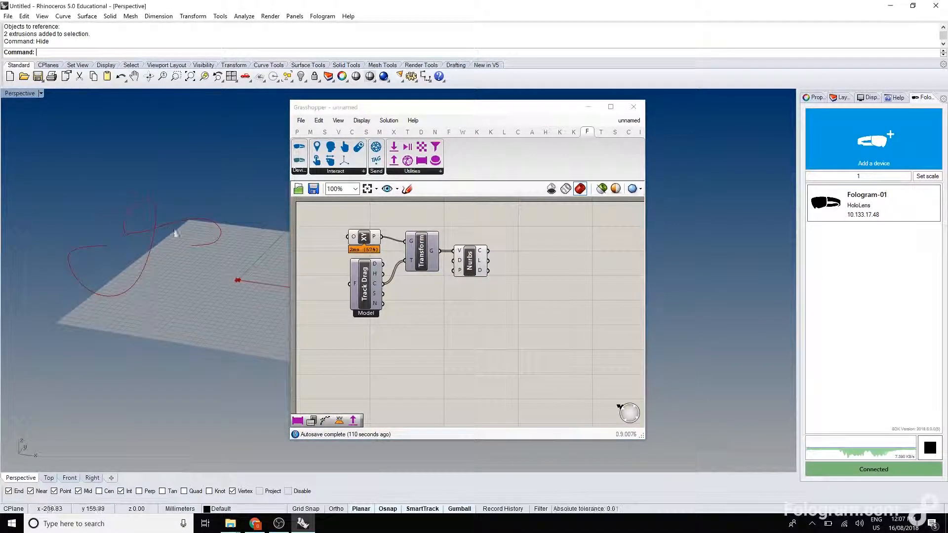
pyautogui.click(462, 258)
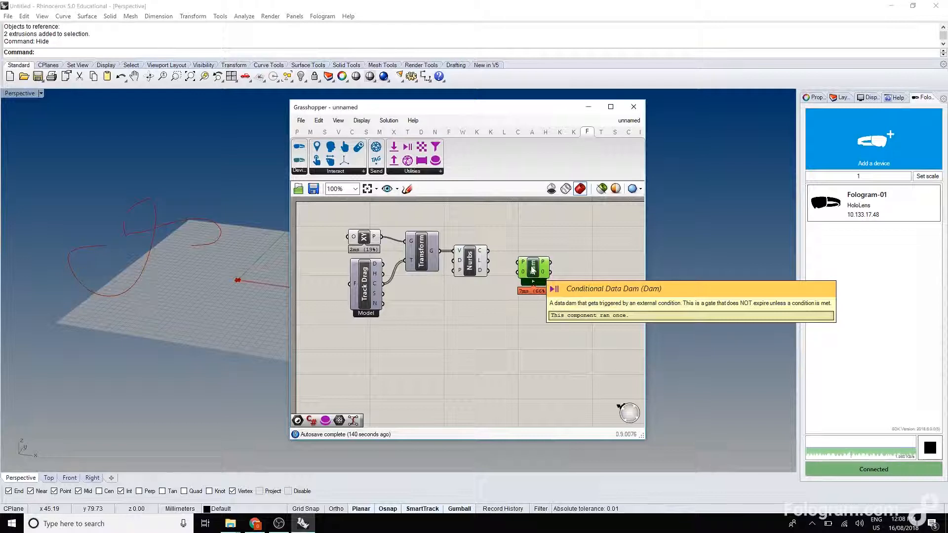
# Connect the Nurbs component's curve output to the Data 0 input of the Conditional Data Dam and place the dam slightly below the Nurbs component.
pyautogui.scroll(3, 533, 275)
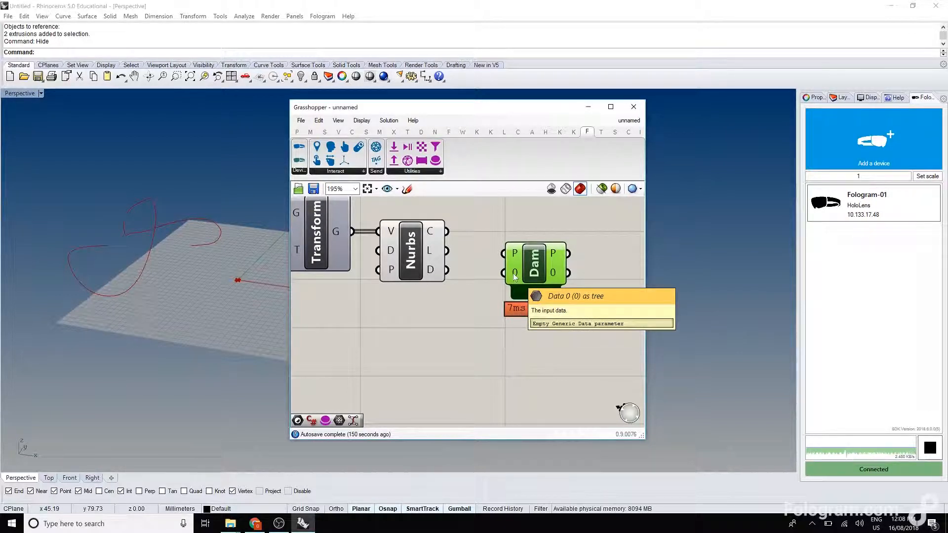
pyautogui.moveTo(445, 231); pyautogui.dragTo(504, 273)
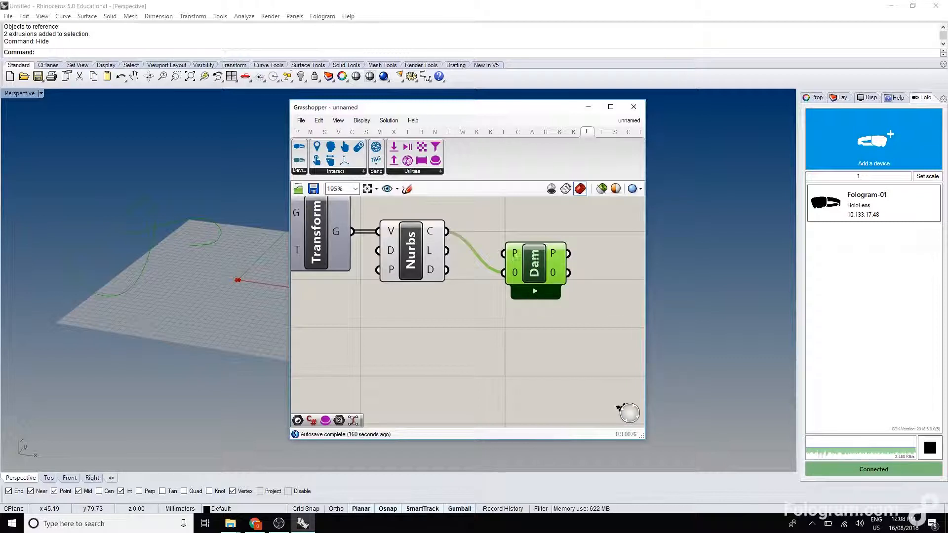
pyautogui.moveTo(542, 261); pyautogui.dragTo(549, 247)
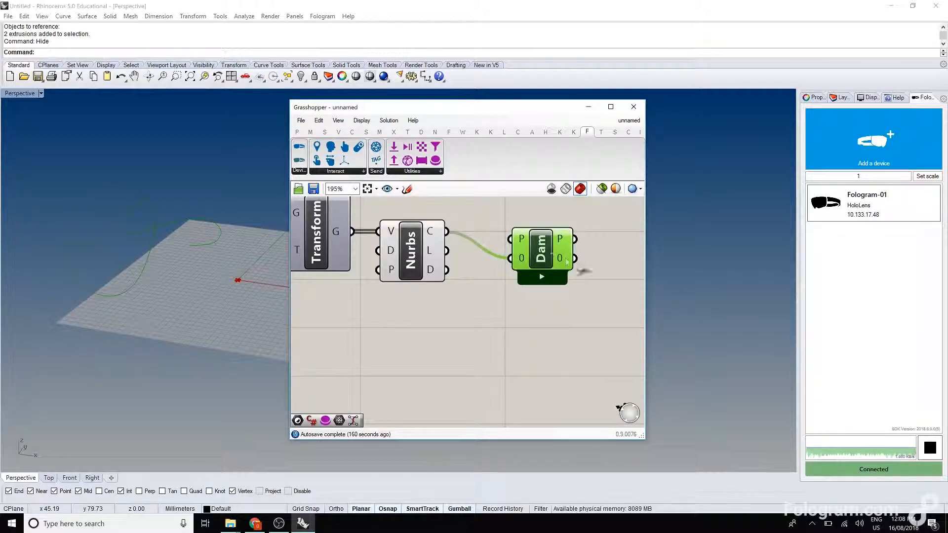
pyautogui.moveTo(567, 261); pyautogui.dragTo(468, 265, button='right')
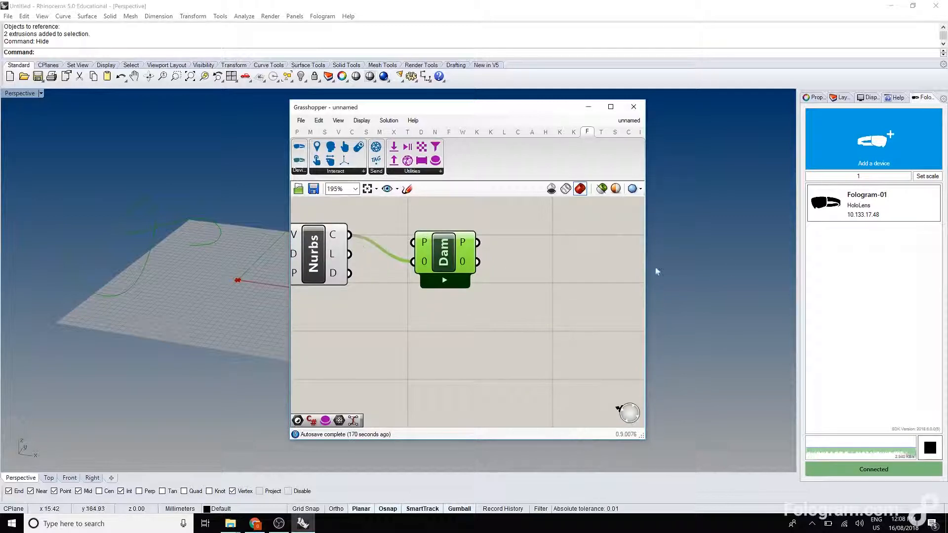
pyautogui.scroll(-4, 548, 288)
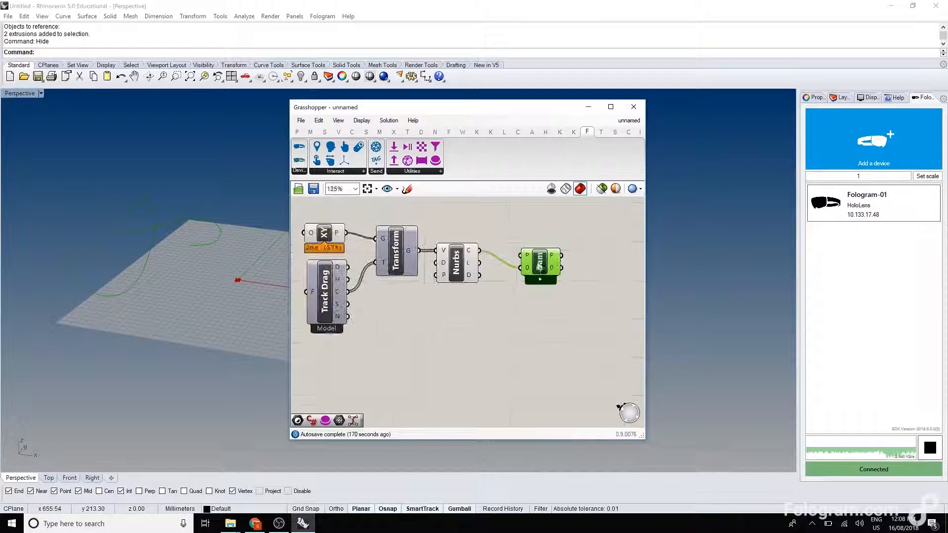
pyautogui.moveTo(541, 264); pyautogui.dragTo(542, 296)
# Add a Boolean parameter below the Nurbs component and feed it from the S output of Track Drag.
pyautogui.moveTo(340, 307)
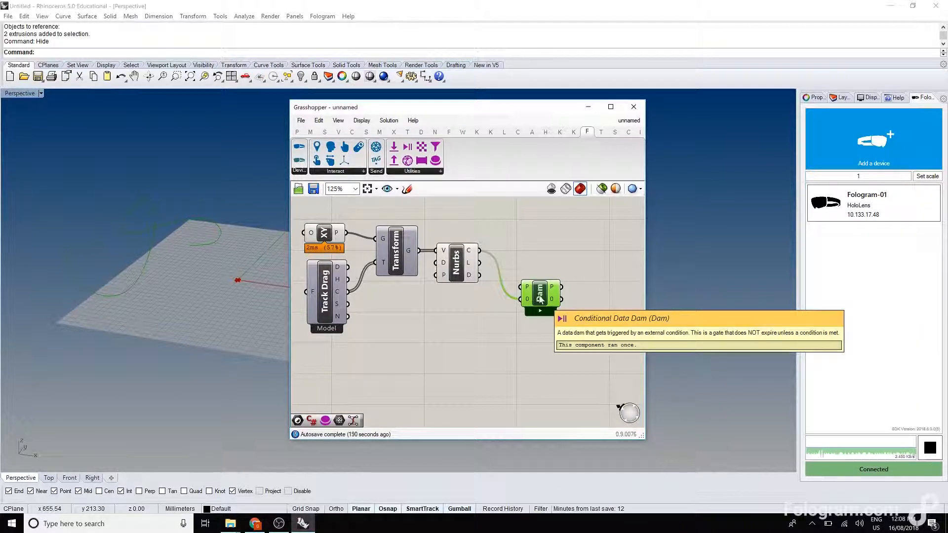
pyautogui.doubleClick(457, 316)
pyautogui.write('boolean')
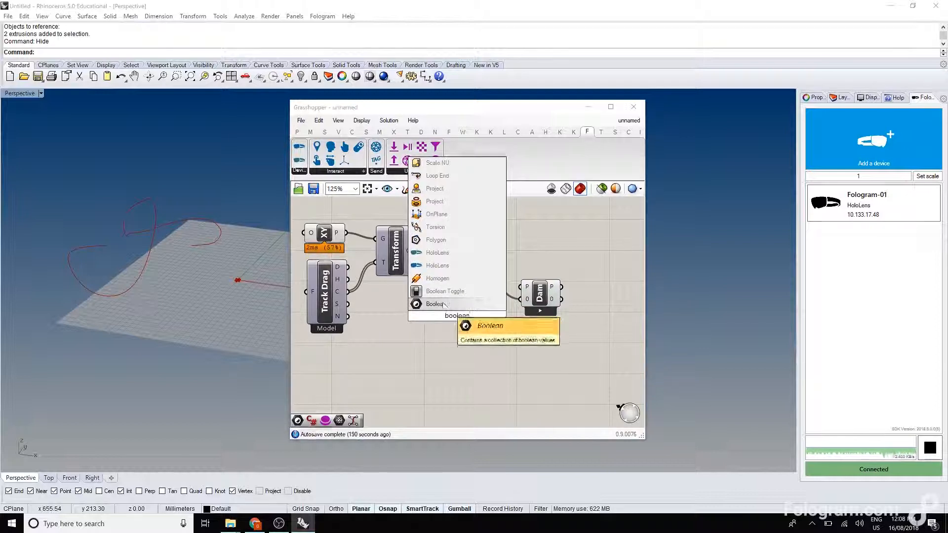
pyautogui.press('Return')
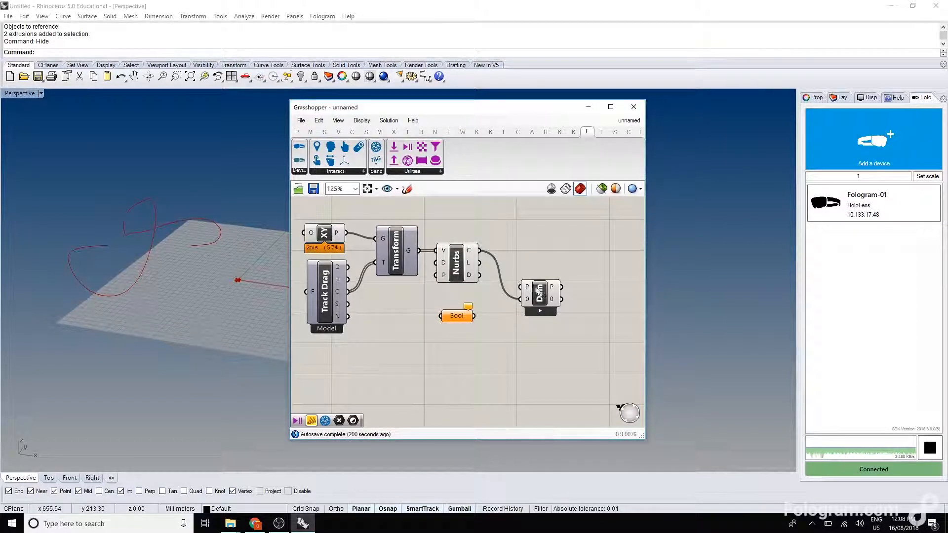
pyautogui.moveTo(348, 305); pyautogui.dragTo(447, 318)
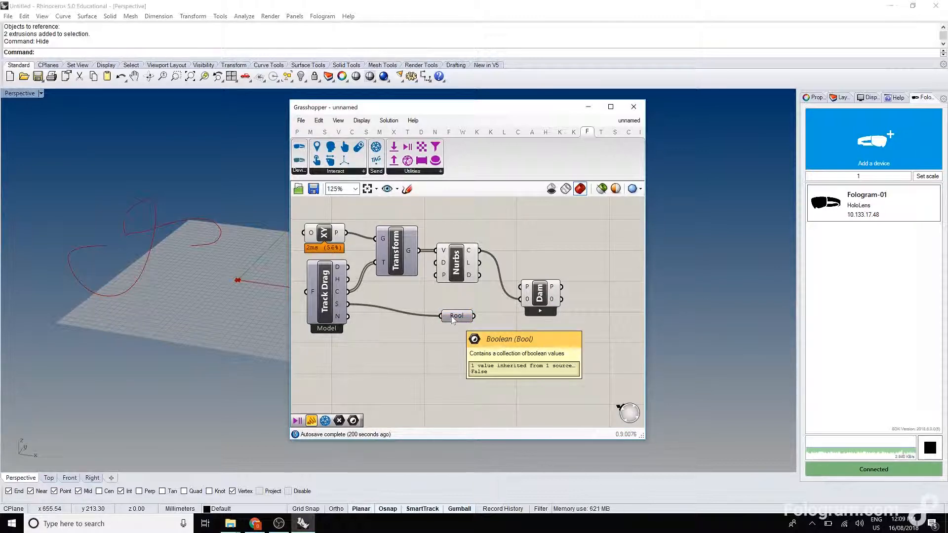
# Invert the Boolean parameter and connect it to the P input of the data dam.
pyautogui.moveTo(453, 320); pyautogui.dragTo(453, 313)
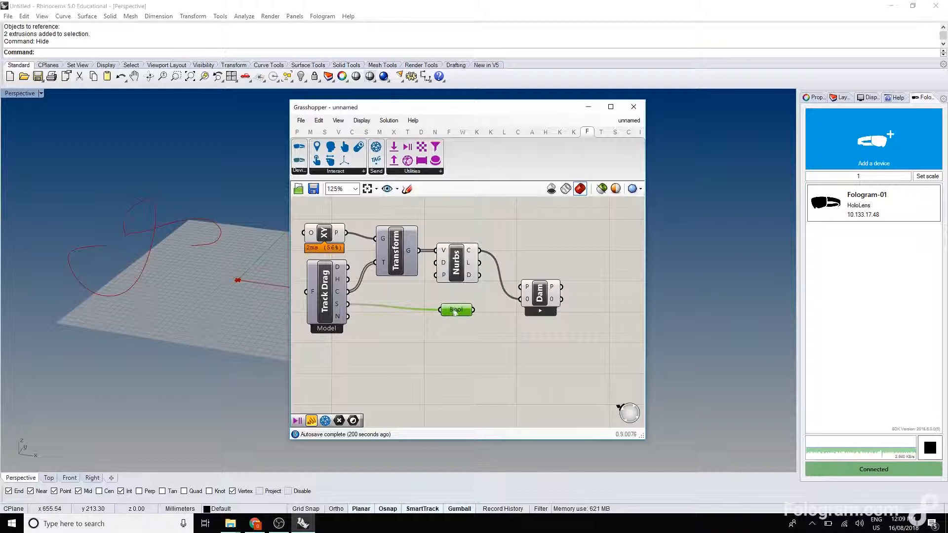
pyautogui.rightClick(455, 311)
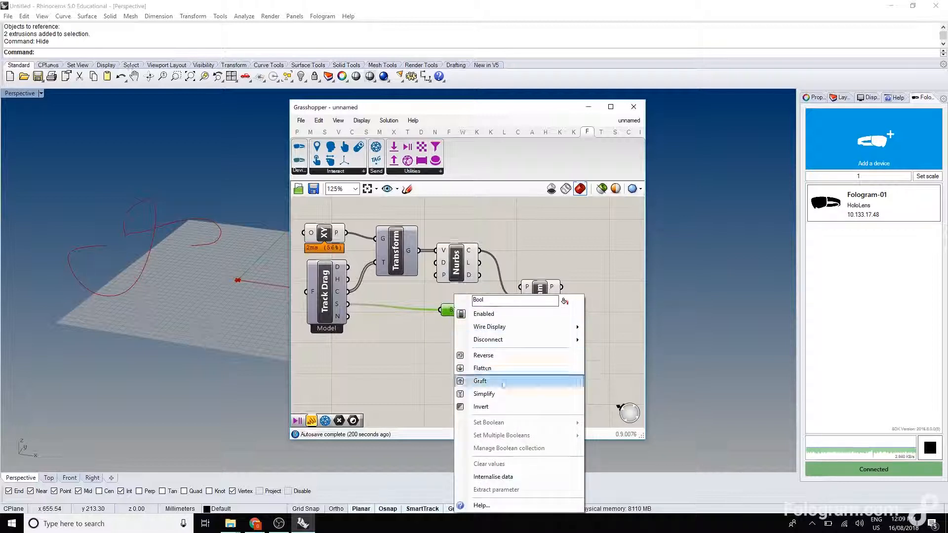
pyautogui.click(494, 408)
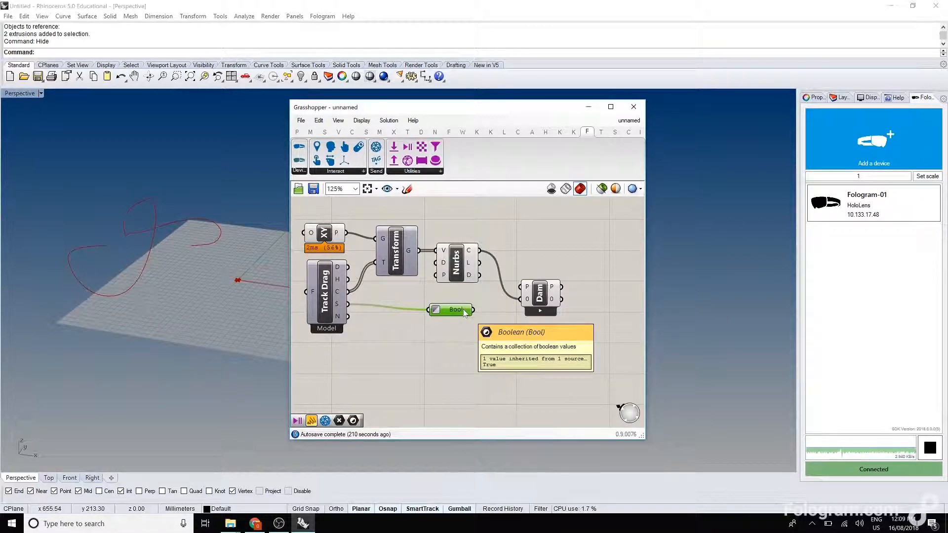
pyautogui.moveTo(472, 309); pyautogui.dragTo(523, 286)
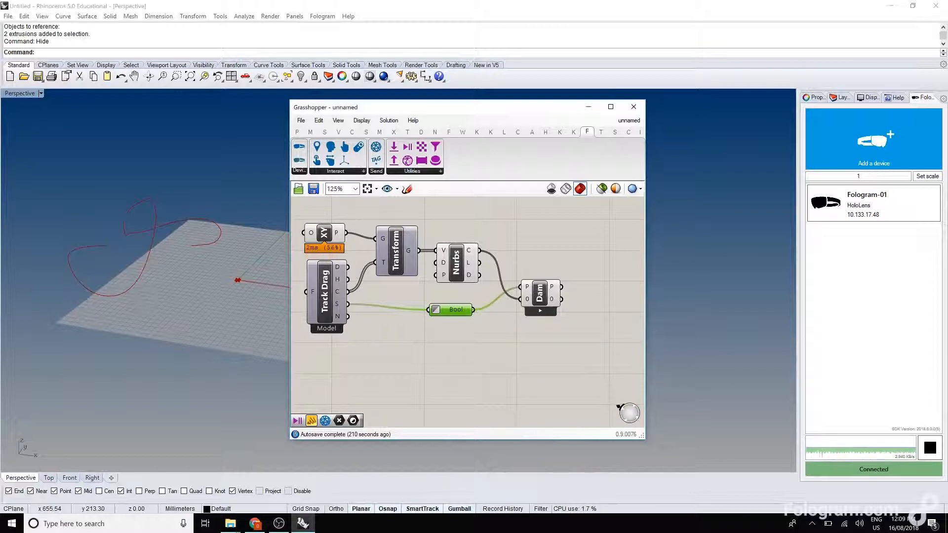
pyautogui.moveTo(452, 310); pyautogui.dragTo(457, 305)
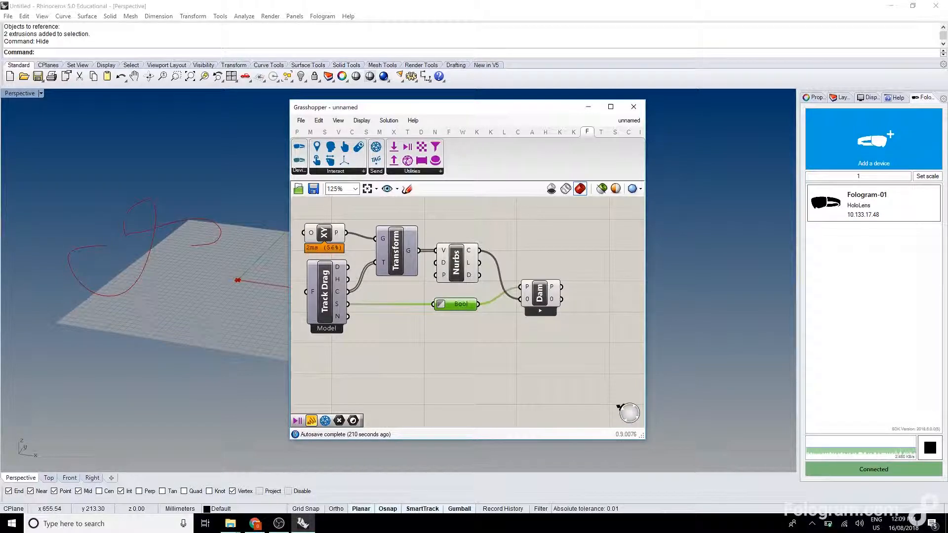
pyautogui.click(540, 294)
pyautogui.rightClick(541, 295)
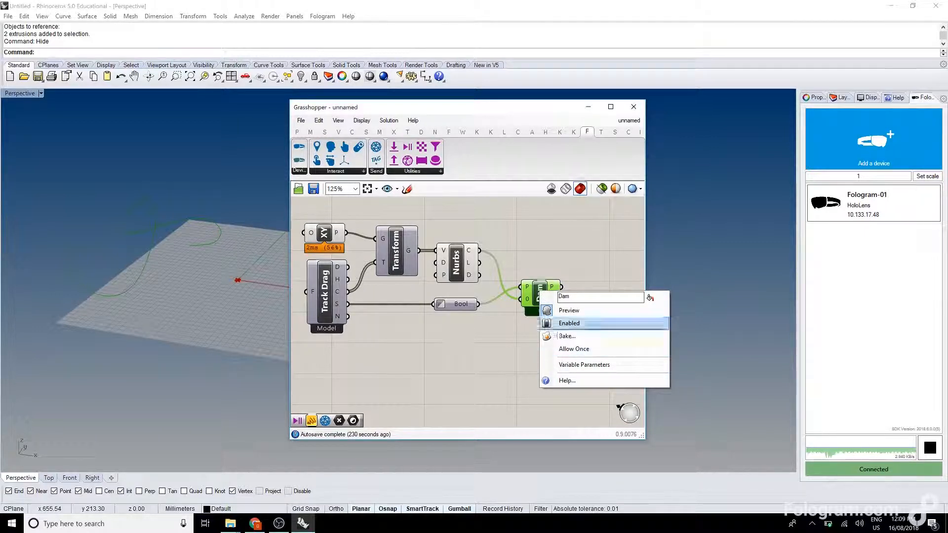
pyautogui.click(547, 258)
# Tidy the layout of the Nurbs, Boolean and data dam components and set the dam to Allow Once.
pyautogui.moveTo(462, 253); pyautogui.dragTo(463, 250)
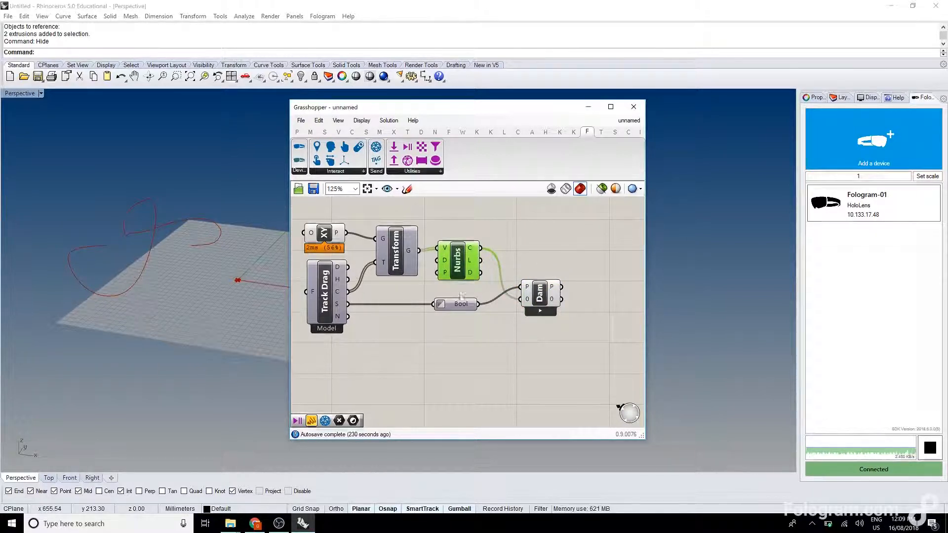
pyautogui.moveTo(459, 306); pyautogui.dragTo(460, 300)
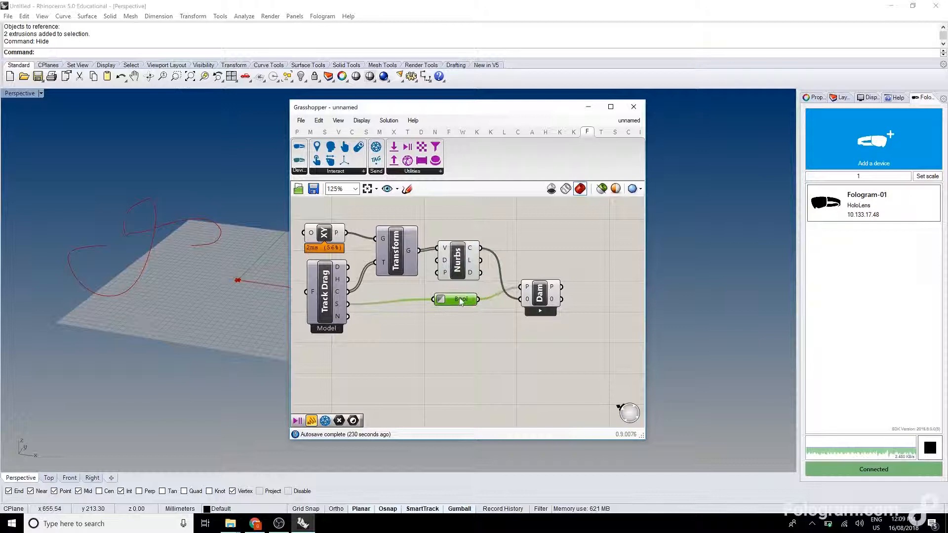
pyautogui.moveTo(542, 293); pyautogui.dragTo(548, 304)
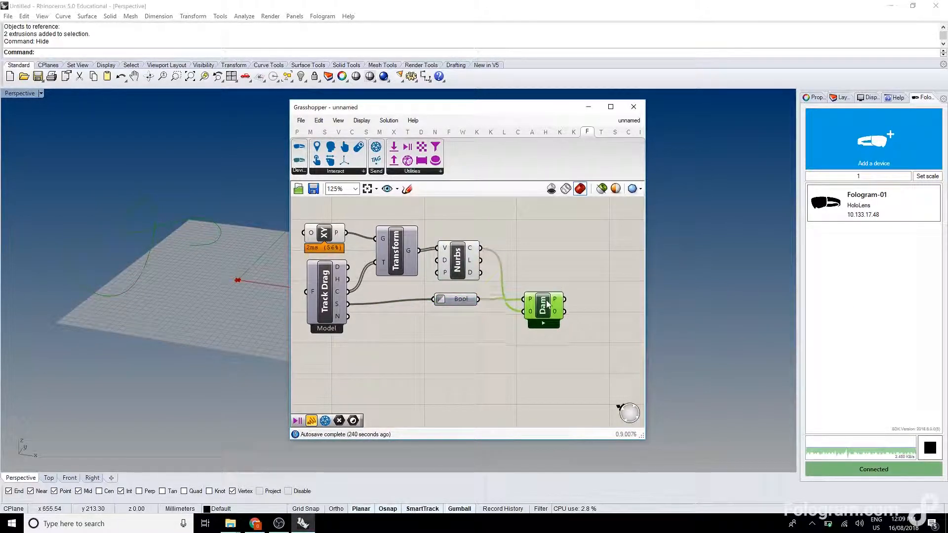
pyautogui.moveTo(447, 297); pyautogui.dragTo(460, 300)
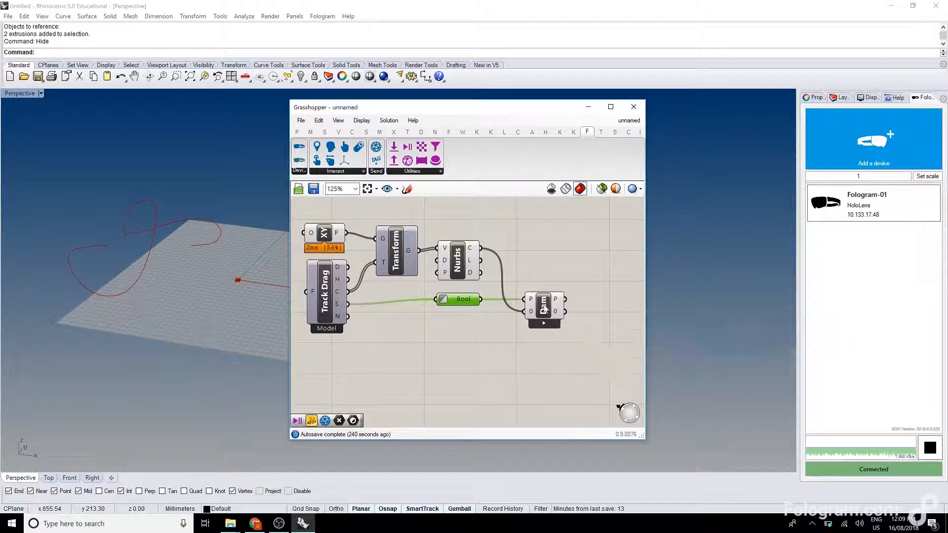
pyautogui.rightClick(544, 305)
pyautogui.click(572, 364)
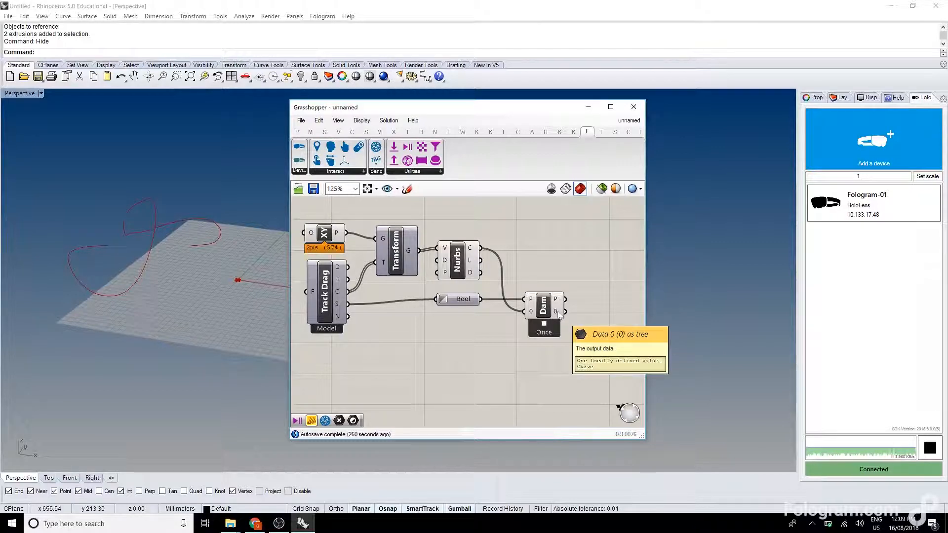
# Add a Data Recorder after the data dam and connect the dam's Data 0 output to it.
pyautogui.moveTo(559, 315); pyautogui.dragTo(515, 307, button='right')
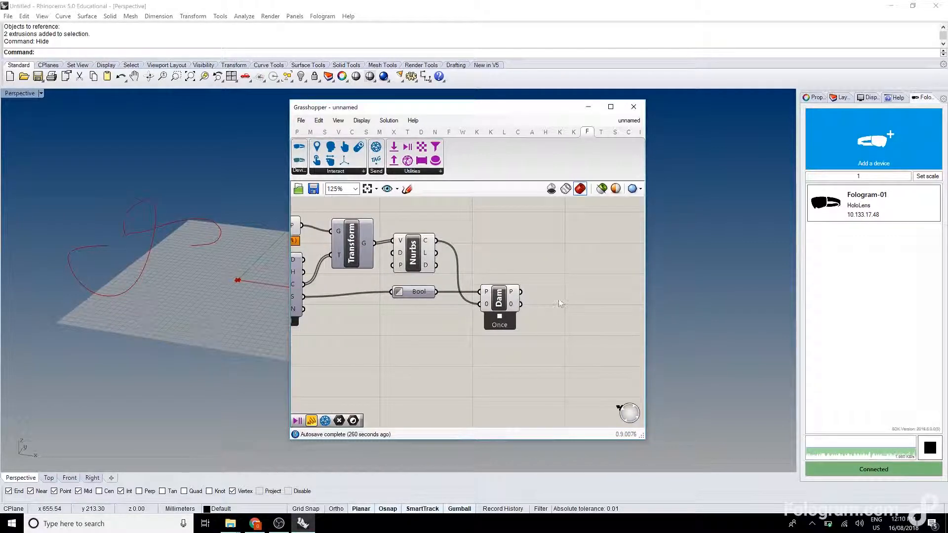
pyautogui.doubleClick(559, 299)
pyautogui.write('record')
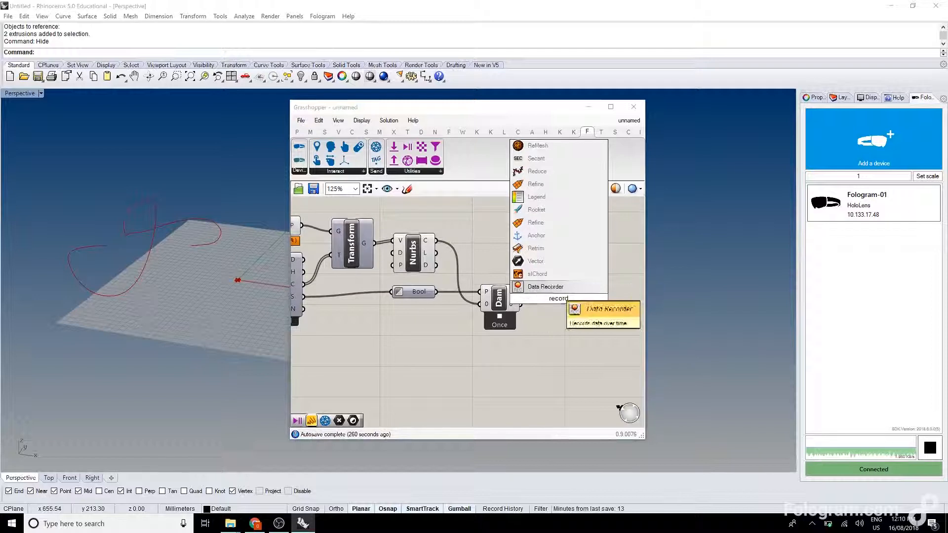
pyautogui.click(532, 288)
pyautogui.moveTo(521, 304); pyautogui.dragTo(530, 299)
pyautogui.moveTo(559, 302); pyautogui.dragTo(567, 308)
pyautogui.click(557, 257)
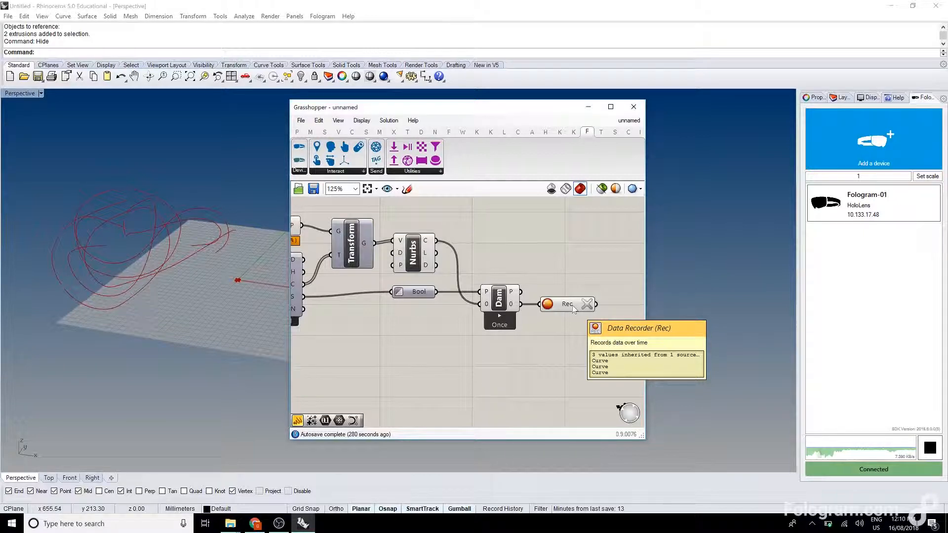
# Add a Mesh Pipe component and connect the Data Recorder's curves to its P input.
pyautogui.moveTo(564, 350); pyautogui.dragTo(488, 348, button='right')
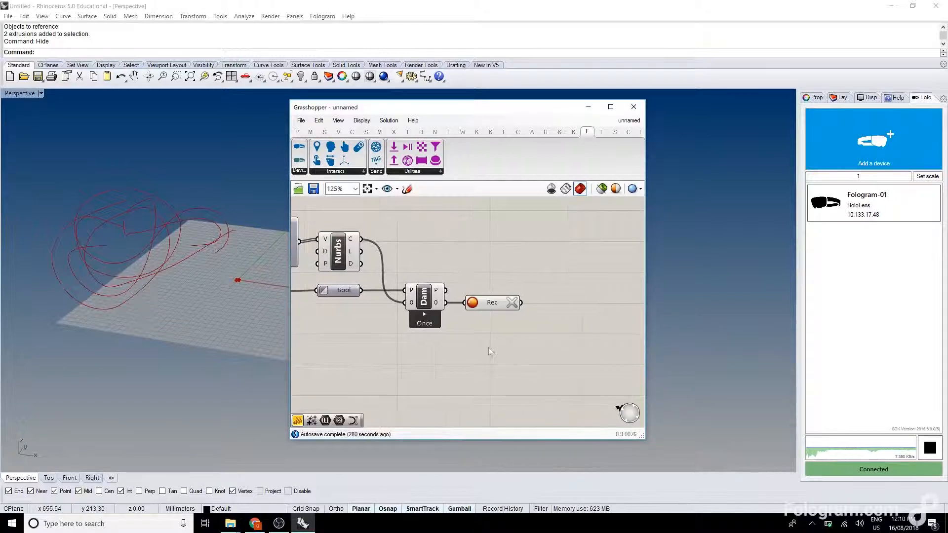
pyautogui.doubleClick(564, 303)
pyautogui.write('mesh pipe')
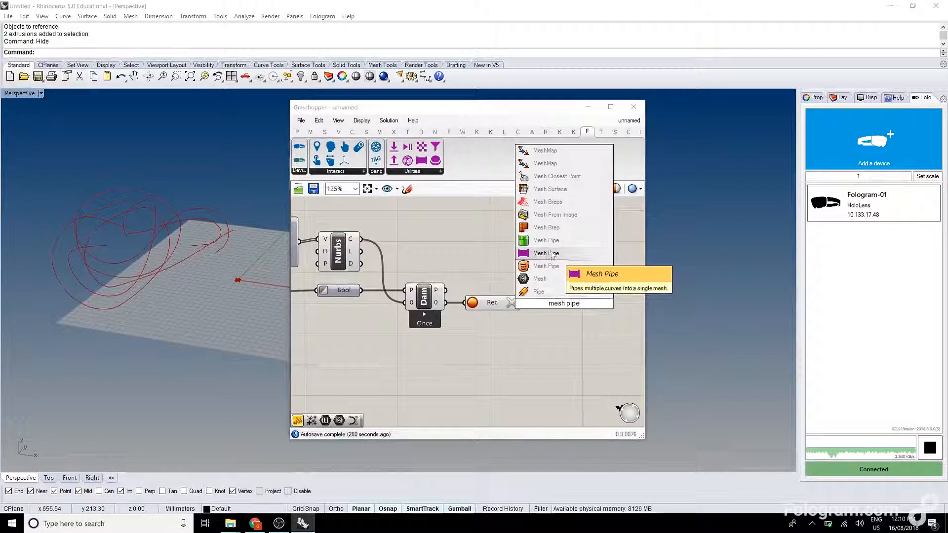
pyautogui.click(546, 240)
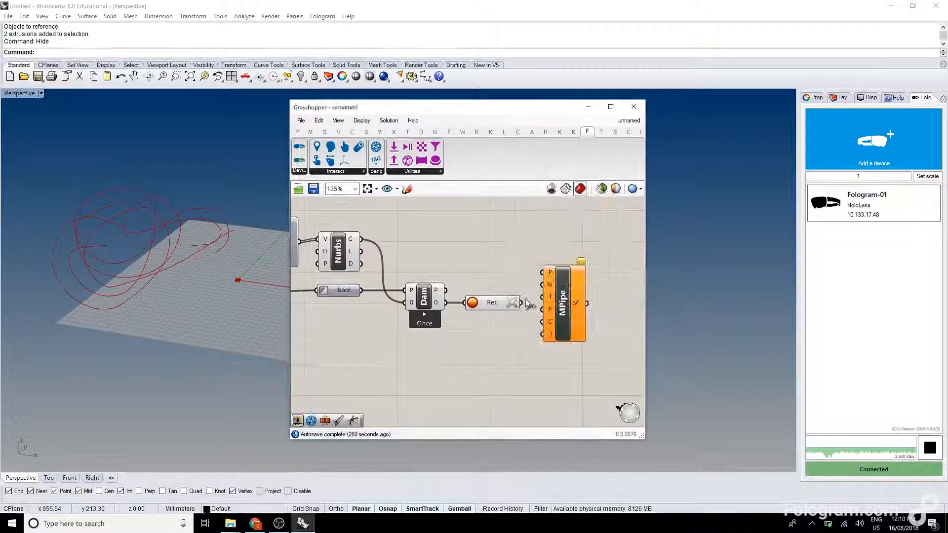
pyautogui.moveTo(568, 292); pyautogui.dragTo(569, 309)
# Add a Send Meshes component and connect the Mesh Pipe's mesh output to its first M input.
pyautogui.doubleClick(617, 306)
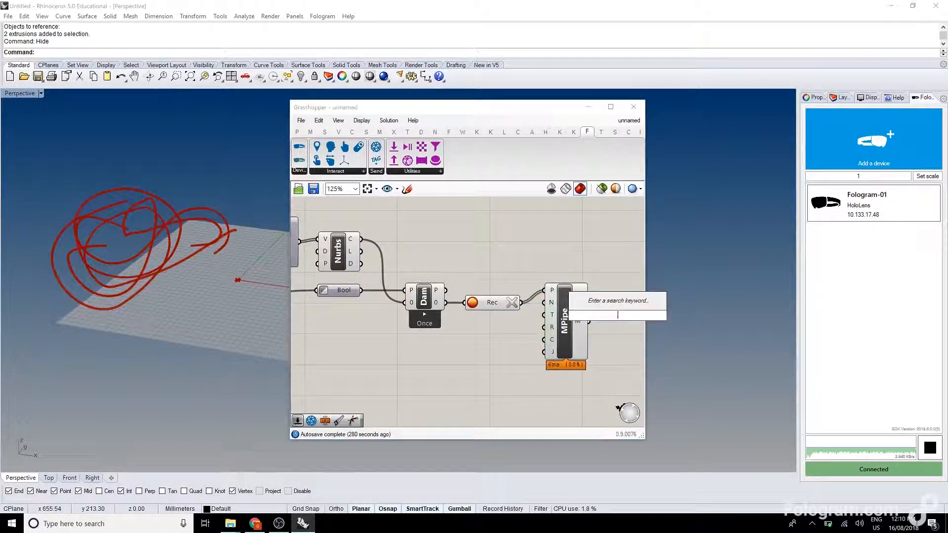
pyautogui.write('send mesh')
pyautogui.click(602, 291)
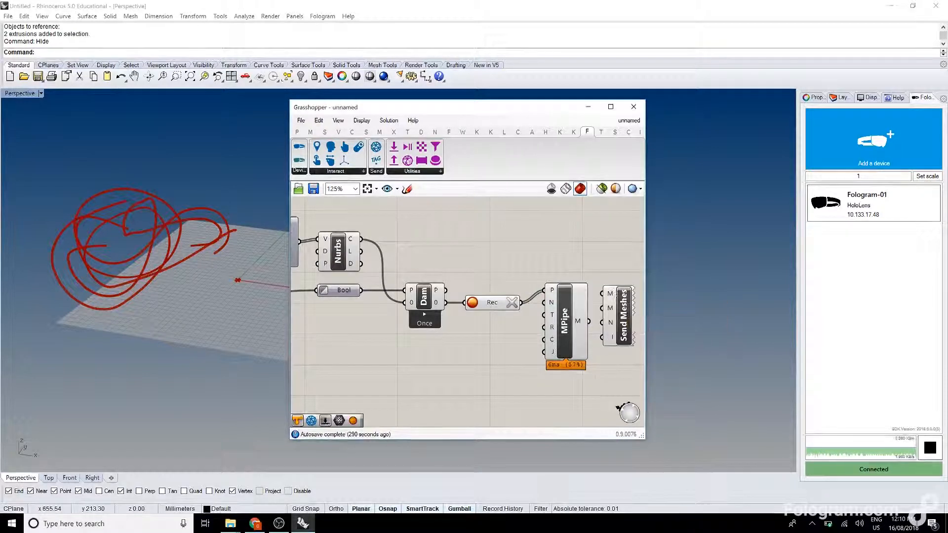
pyautogui.moveTo(595, 323); pyautogui.dragTo(550, 328, button='right')
pyautogui.moveTo(555, 298); pyautogui.dragTo(557, 299)
pyautogui.moveTo(578, 316); pyautogui.dragTo(586, 338)
pyautogui.click(578, 285)
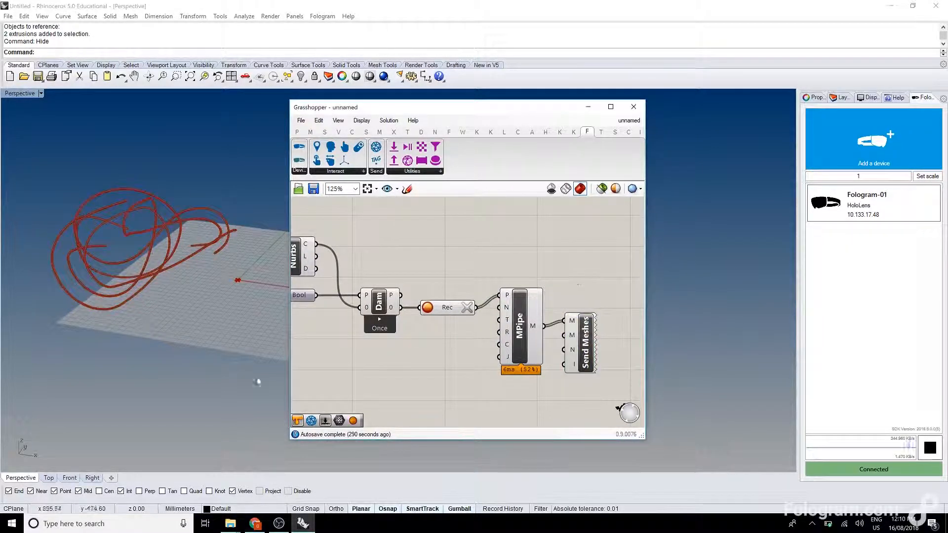
# Switch to the Windows Device Portal in Chrome, start a Mixed Reality Capture recording and minimise the browser.
pyautogui.click(252, 524)
pyautogui.scroll(3, 295, 177)
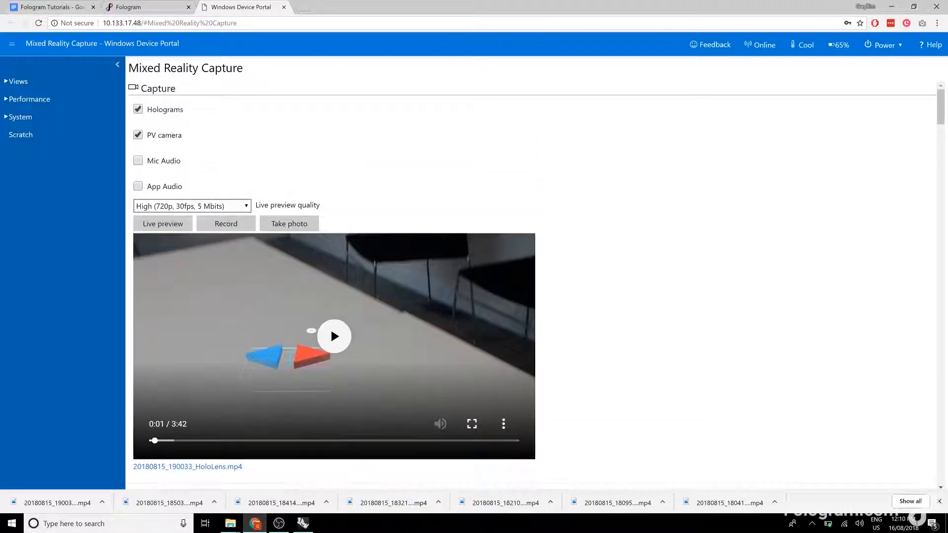
pyautogui.click(225, 225)
pyautogui.click(892, 7)
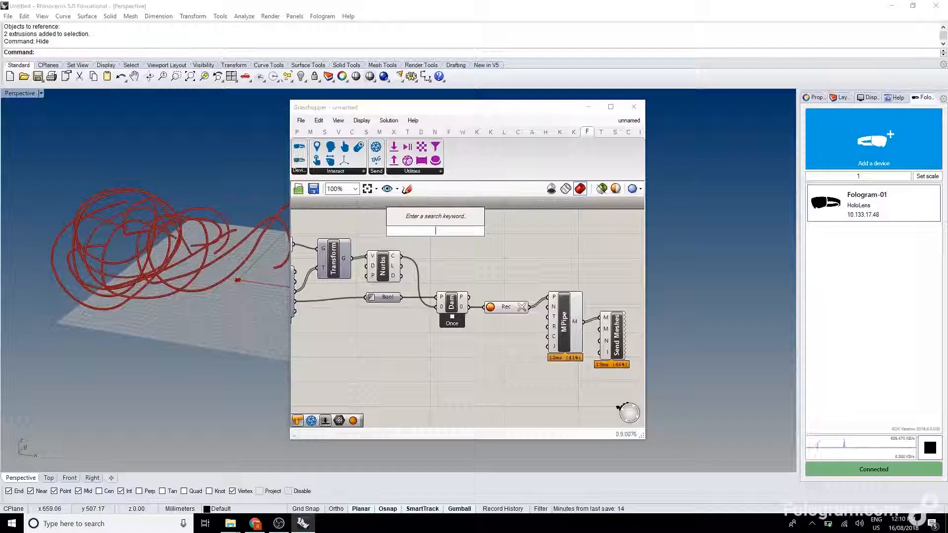
# Add a second Mesh Pipe component above the data dam and connect the Nurbs Curve's C output to its P input.
pyautogui.write('mesh pipe')
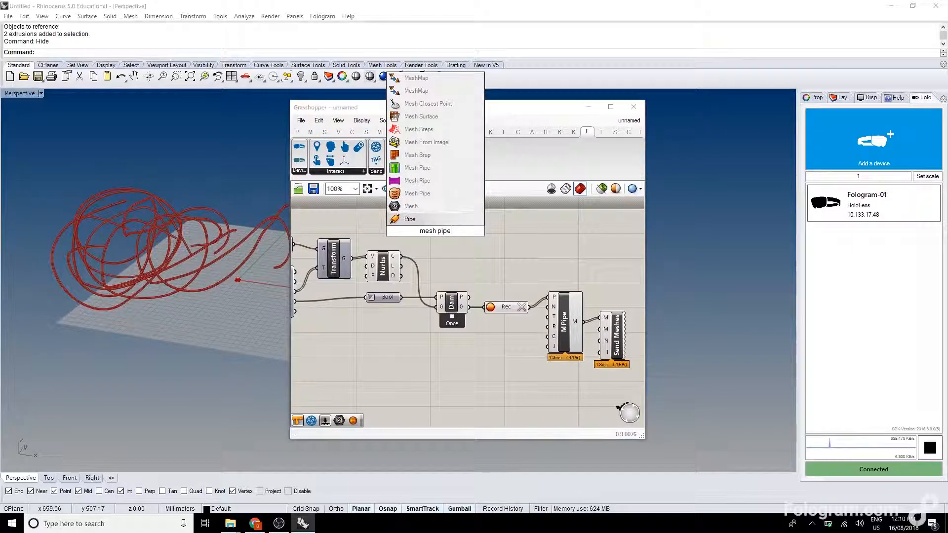
pyautogui.click(417, 181)
pyautogui.moveTo(394, 257); pyautogui.dragTo(458, 262, button='right')
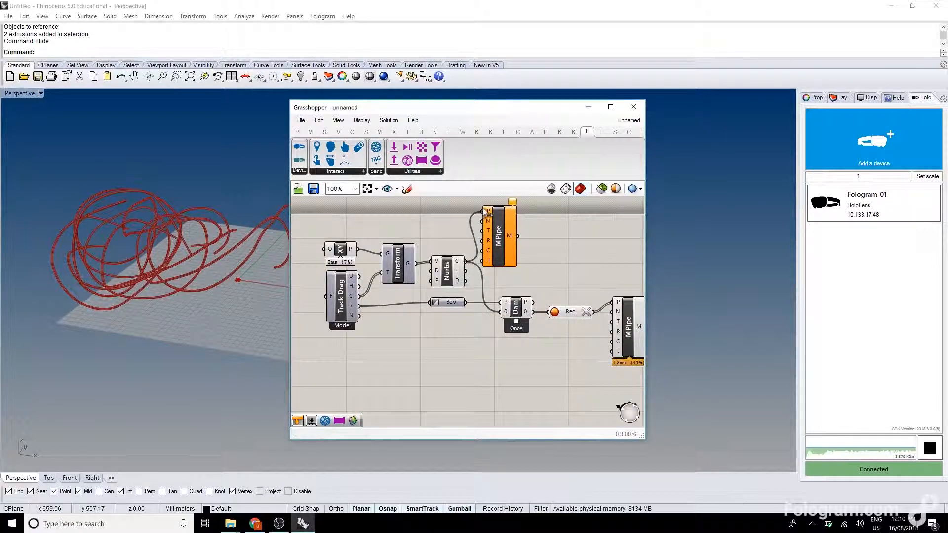
# Add another Send Meshes component beside the upper Mesh Pipe and connect the pipe's M output to its first M input.
pyautogui.moveTo(554, 243); pyautogui.dragTo(488, 254, button='right')
pyautogui.doubleClick(536, 237)
pyautogui.write('send me')
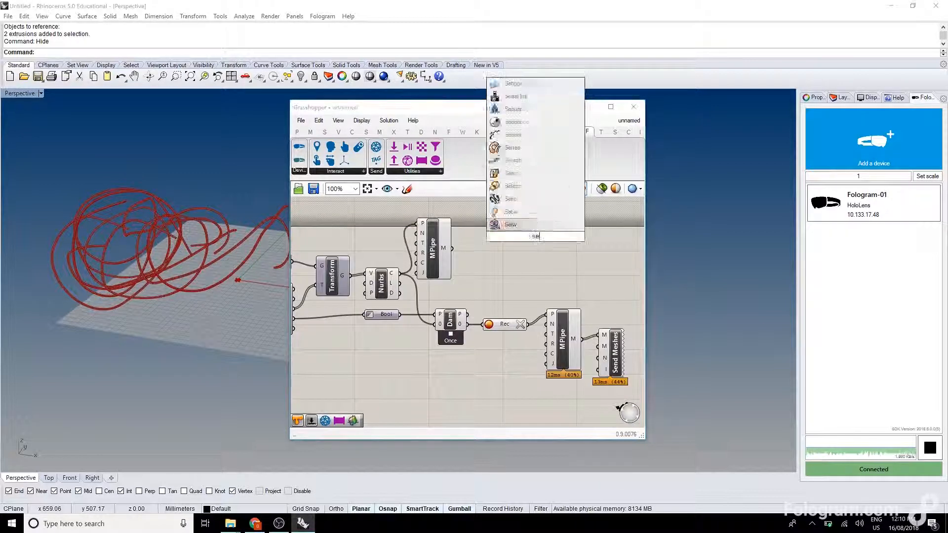
pyautogui.click(521, 224)
pyautogui.moveTo(524, 219); pyautogui.dragTo(458, 249)
pyautogui.moveTo(540, 232); pyautogui.dragTo(570, 230)
# Add a Colour Swatch, set it to red and connect it to the second M input of the upper Send Meshes.
pyautogui.doubleClick(489, 232)
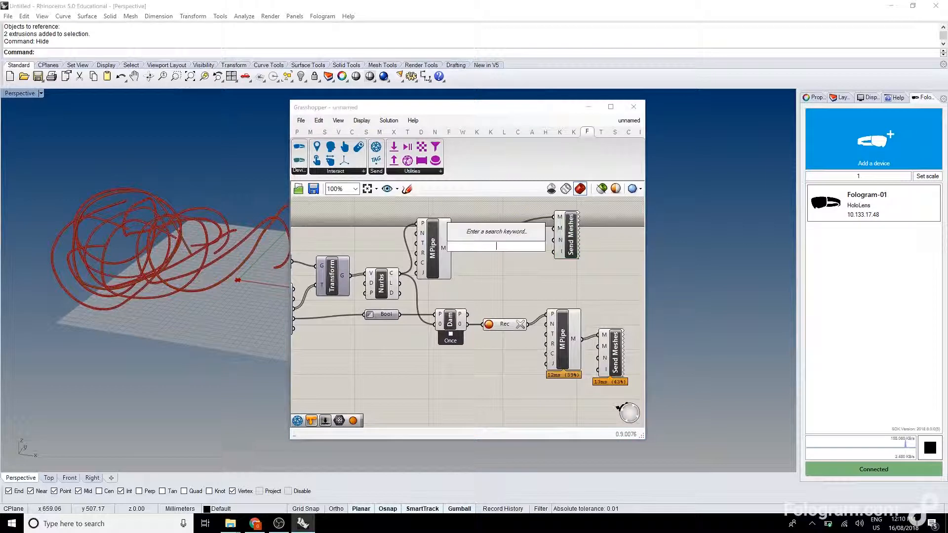
pyautogui.write('swatch')
pyautogui.press('Return')
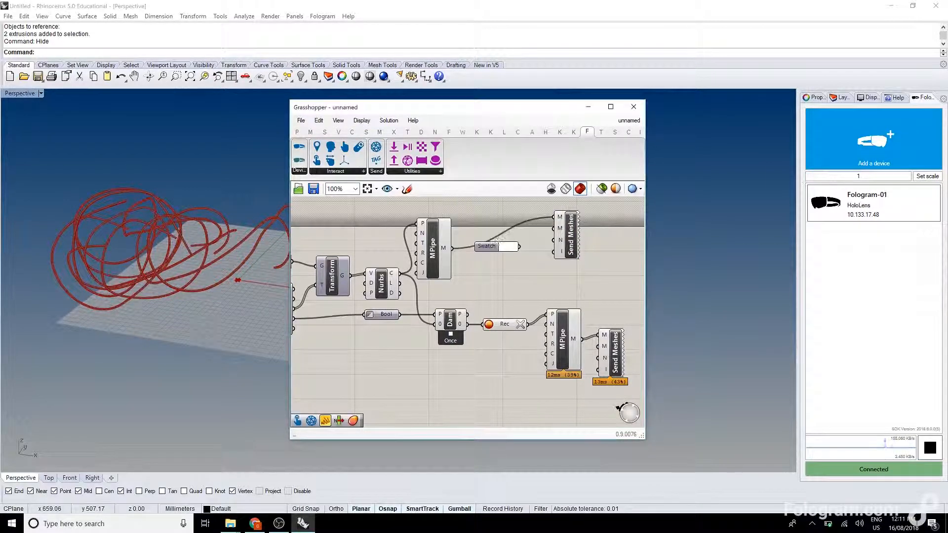
pyautogui.click(502, 248)
pyautogui.moveTo(544, 292); pyautogui.dragTo(587, 277)
pyautogui.click(485, 213)
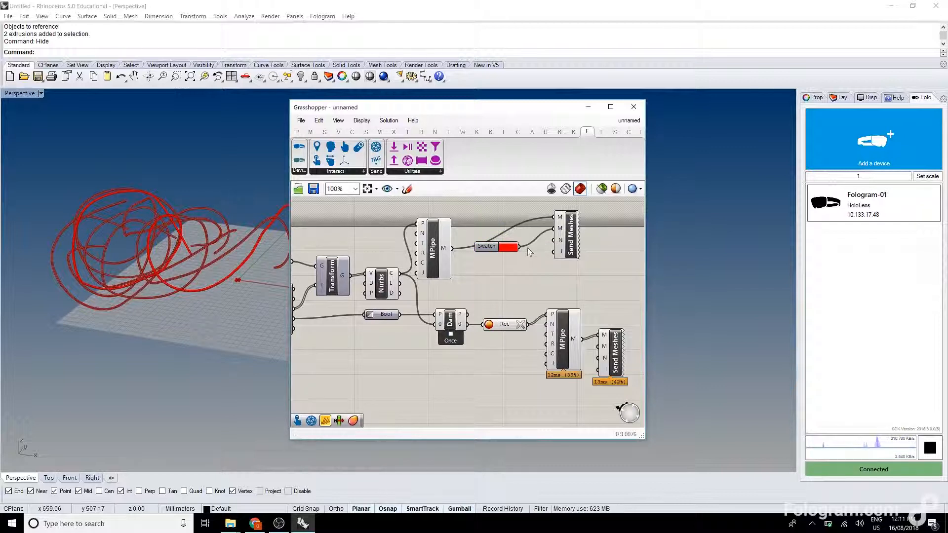
# Copy the red swatch below the lower Mesh Pipe, set the copy to white and connect it to the lower Send Meshes' second M input.
pyautogui.moveTo(590, 291); pyautogui.dragTo(517, 271, button='right')
pyautogui.moveTo(542, 332); pyautogui.dragTo(591, 334)
pyautogui.keyDown('alt'); pyautogui.moveTo(410, 231); pyautogui.dragTo(492, 379); pyautogui.keyUp('alt')
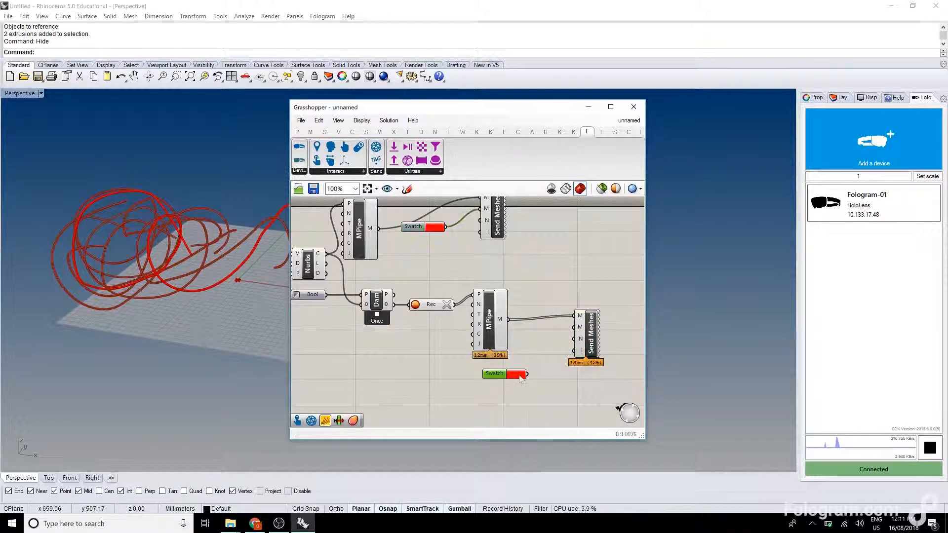
pyautogui.click(520, 375)
pyautogui.moveTo(572, 360); pyautogui.dragTo(574, 327)
pyautogui.click(516, 348)
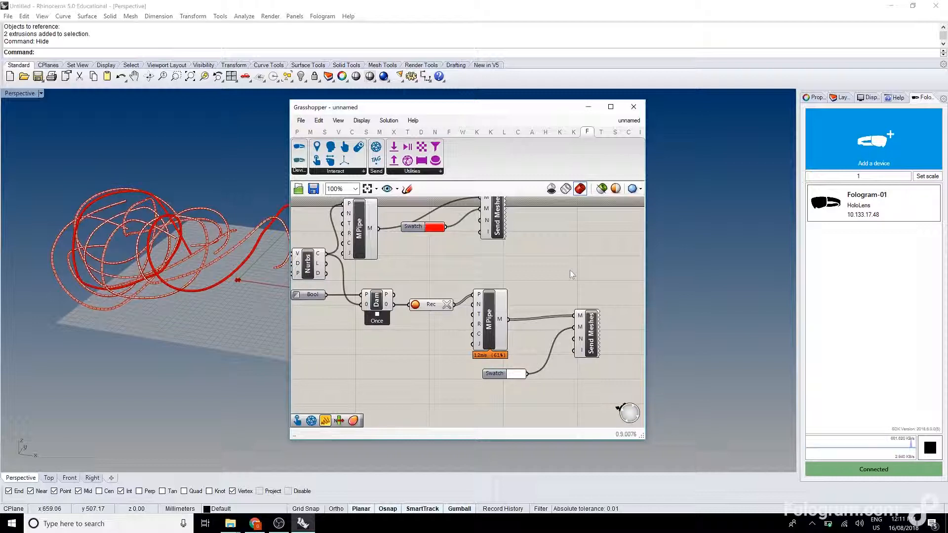